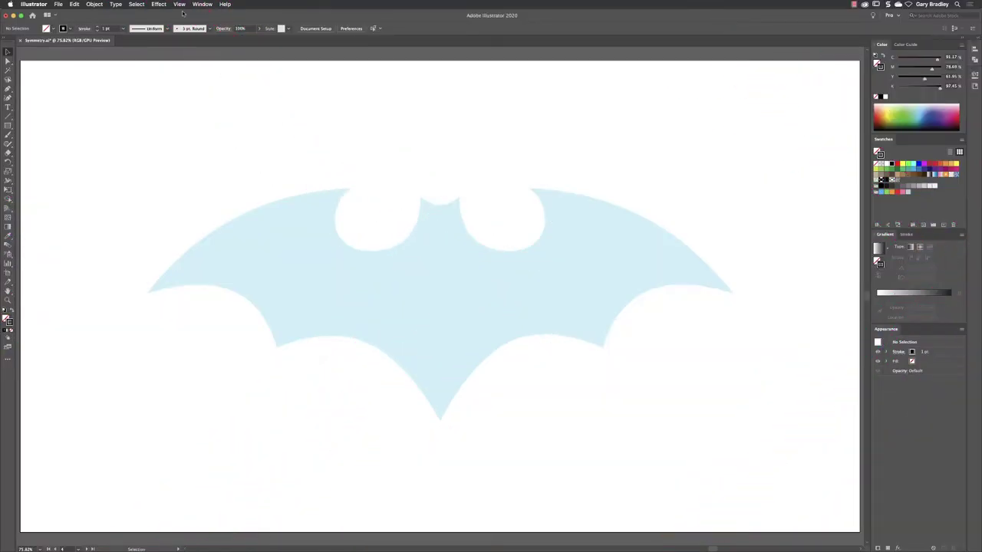
Step: Check in the View menu that Smart Guides is ticked
click(179, 5)
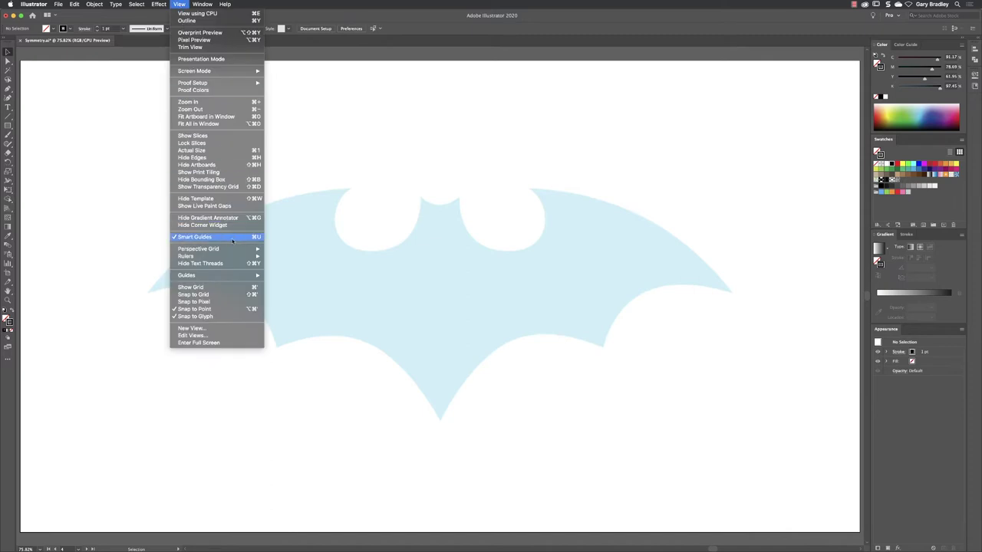
Step: Pen-trace the right half: top centre, notch, curved scallop, wing top, wingtip, wing notch, bottom point
key(Escape)
key(p)
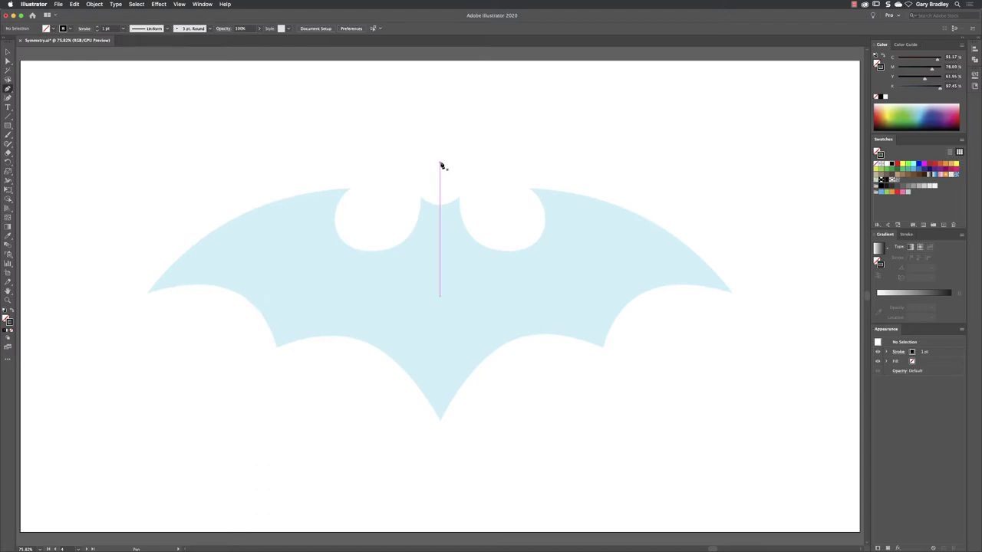
click(440, 205)
click(457, 197)
drag(507, 250, 567, 243)
click(533, 190)
click(730, 293)
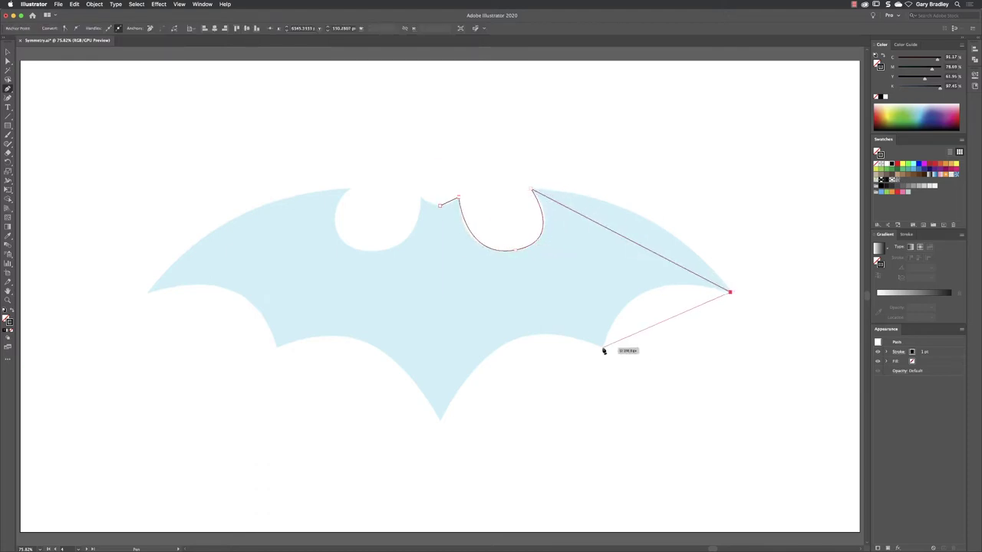
click(602, 347)
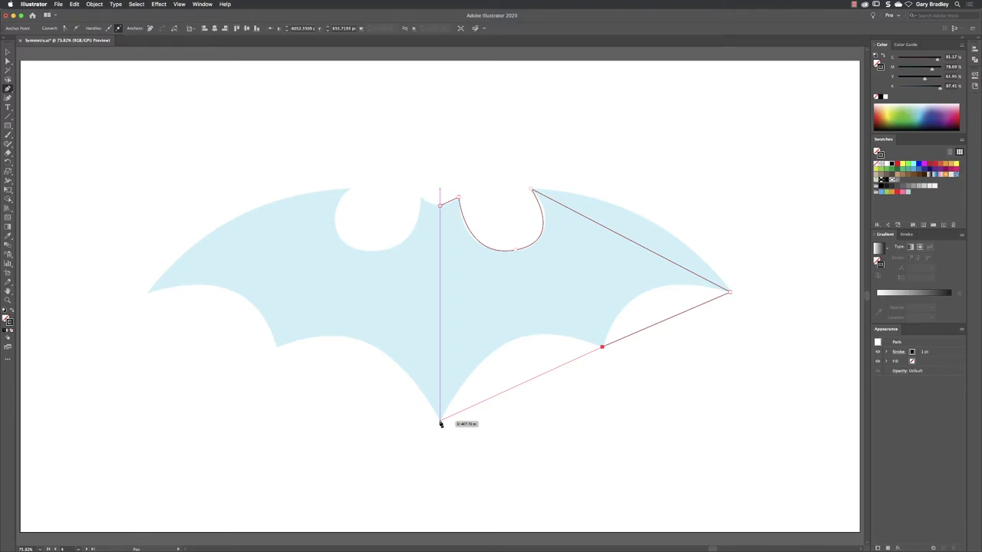
click(439, 421)
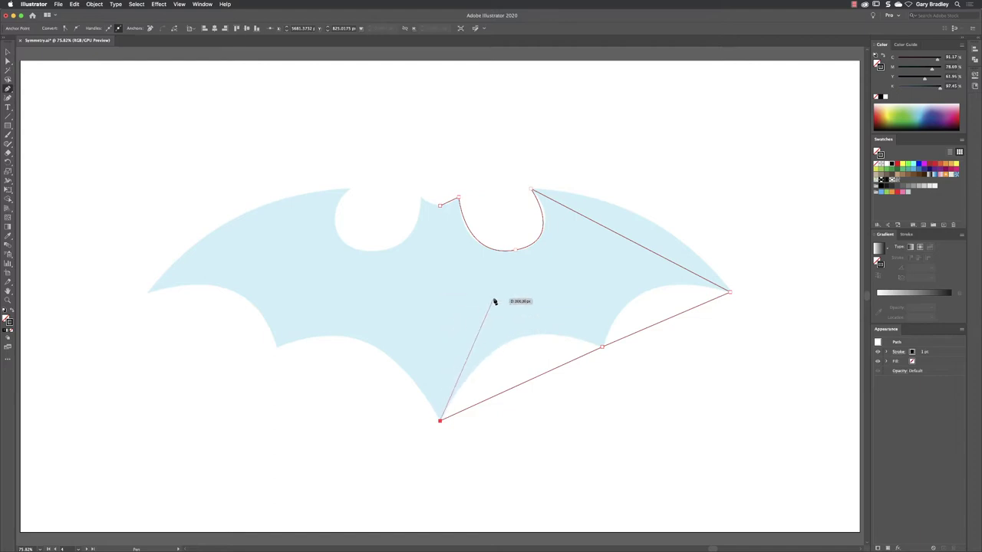
key(Escape)
key(v)
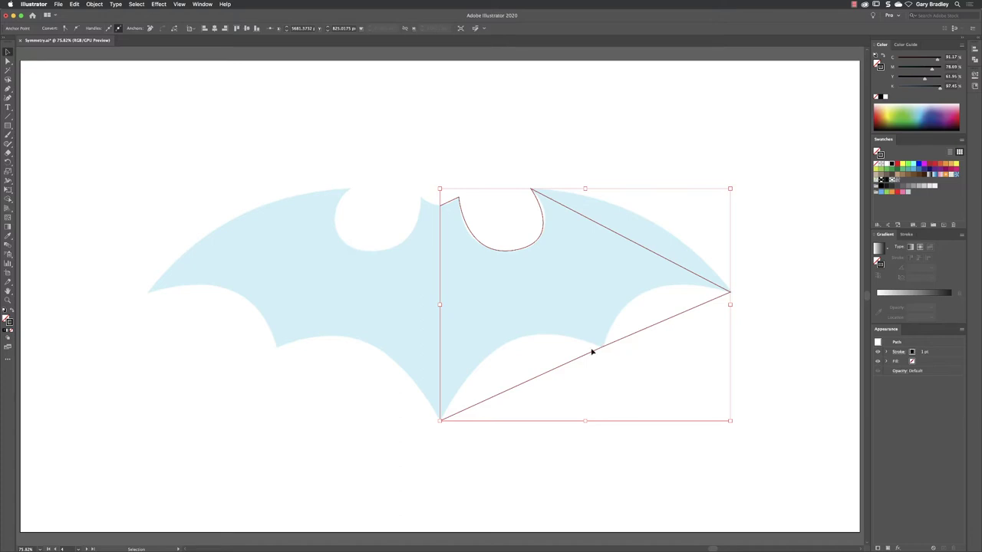
Step: Add a Transform effect with 1 copy, Reflect X and a left-middle reference point
click(159, 4)
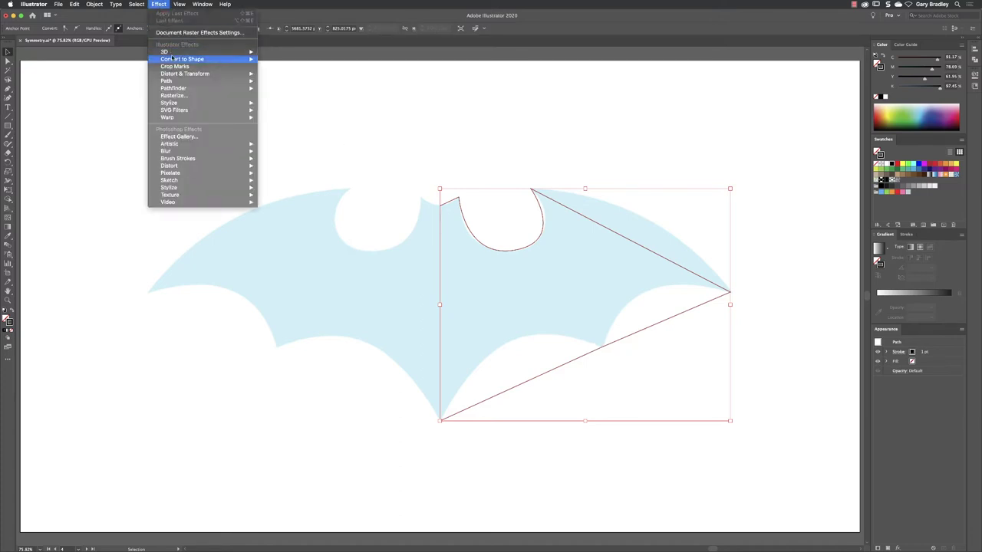
mouse_move(175, 74)
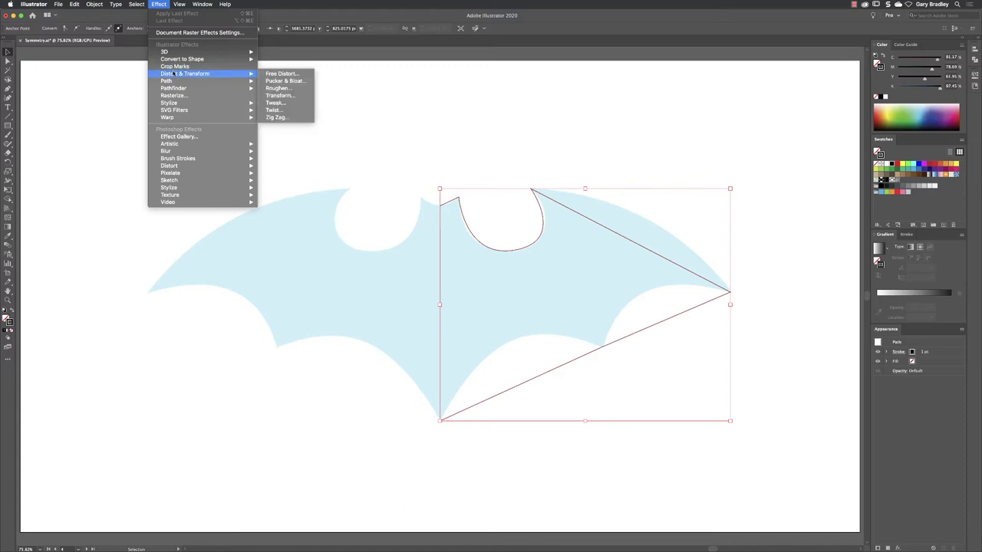
click(299, 97)
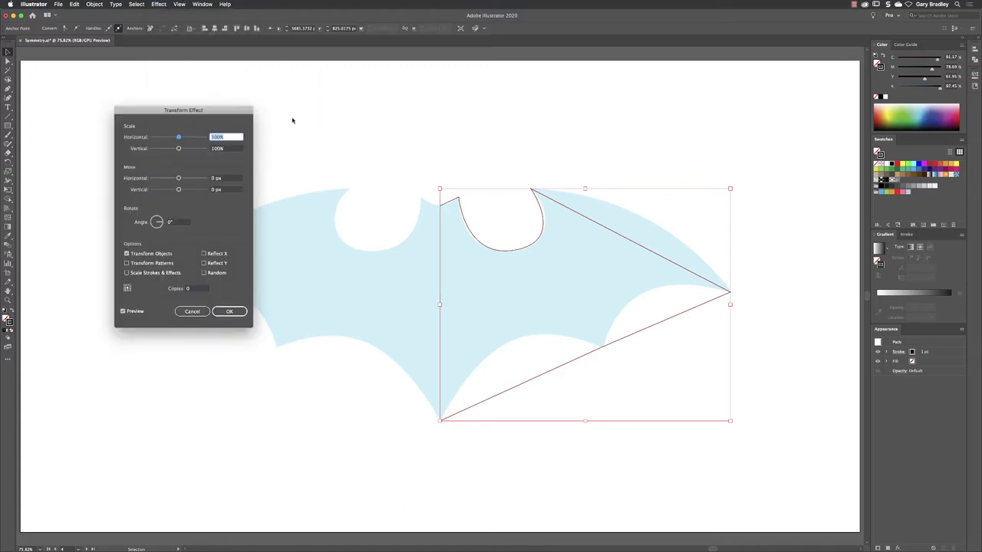
drag(202, 109, 217, 90)
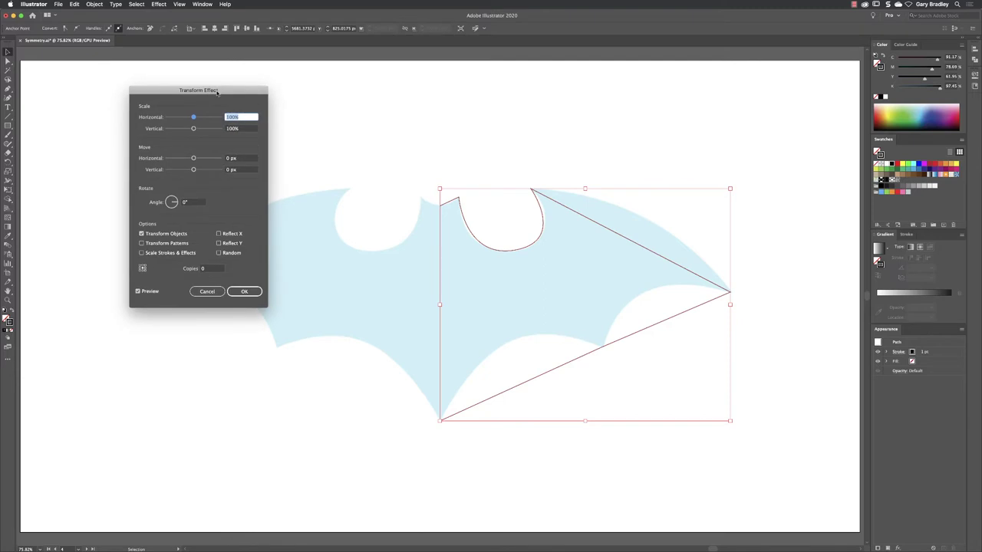
click(212, 269)
text(1)
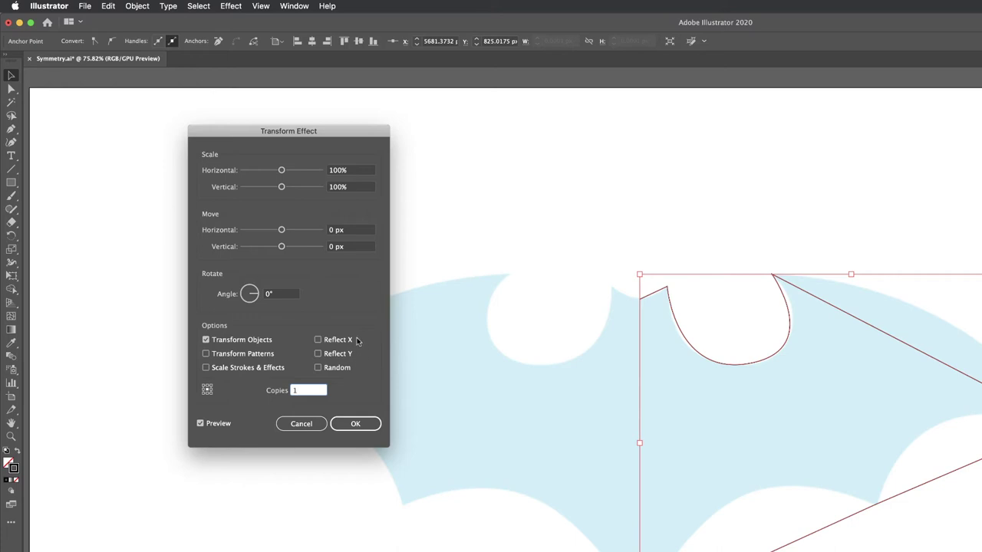
click(318, 340)
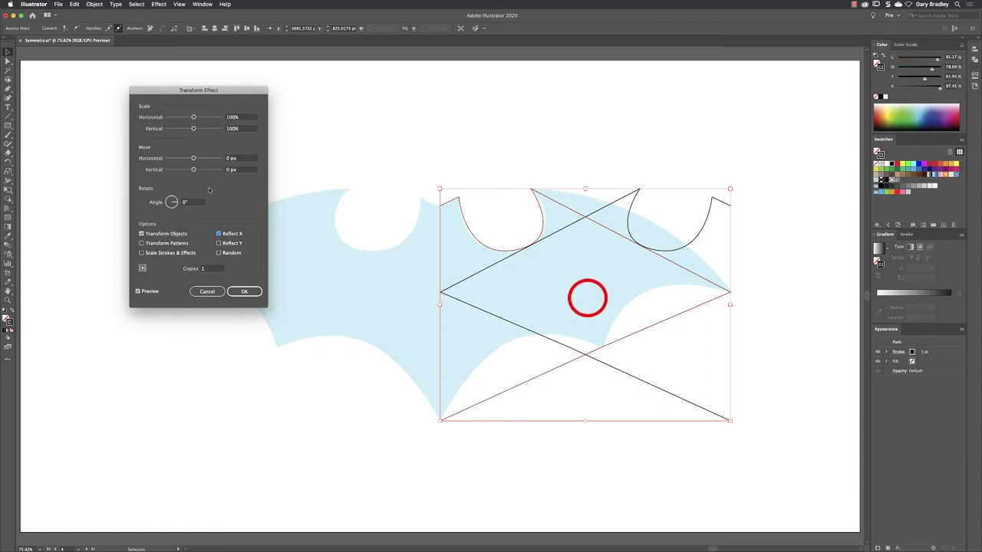
click(137, 265)
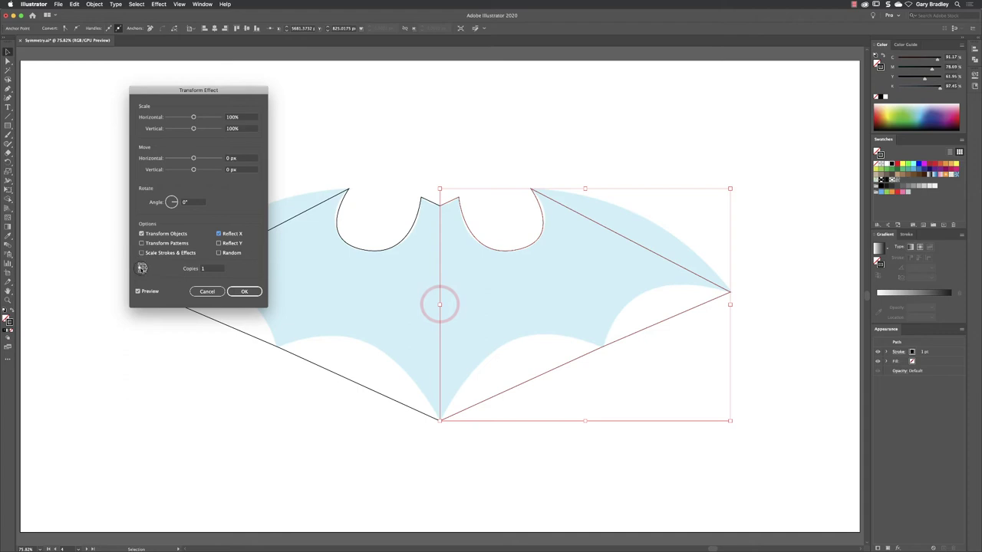
click(244, 291)
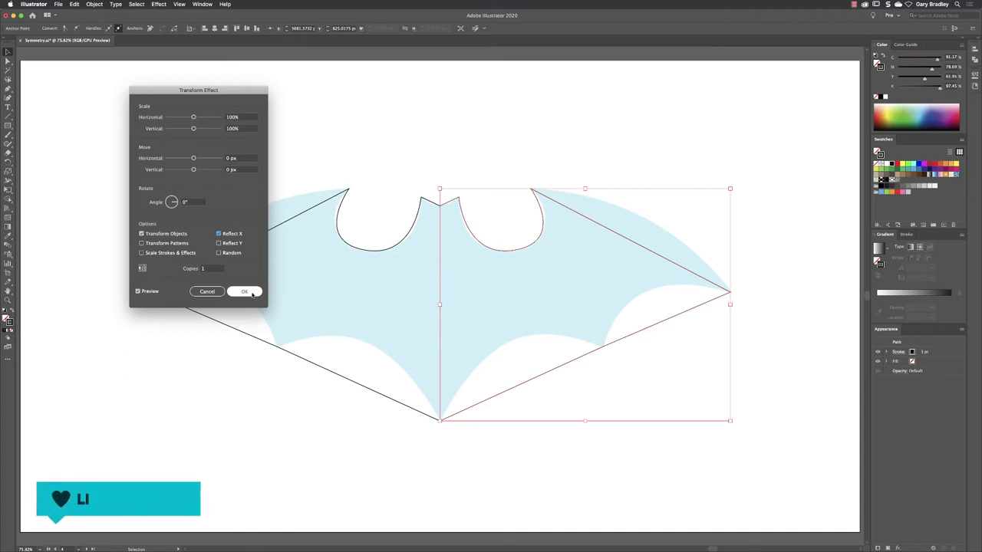
click(183, 4)
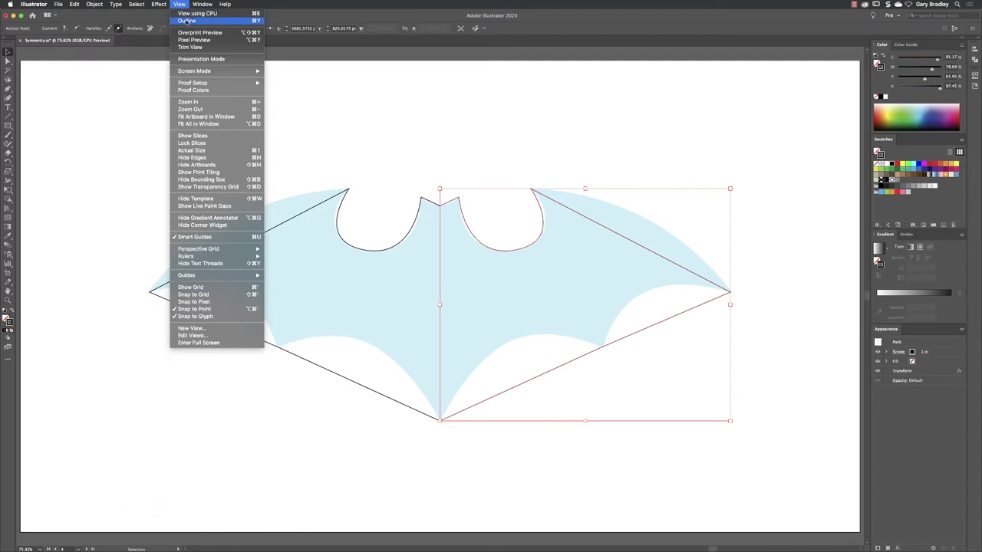
click(193, 13)
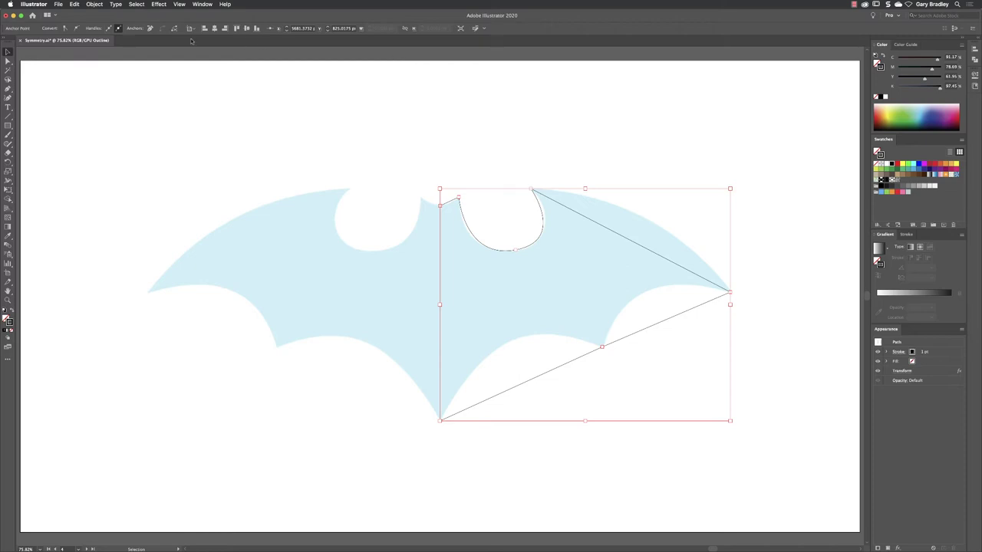
click(180, 5)
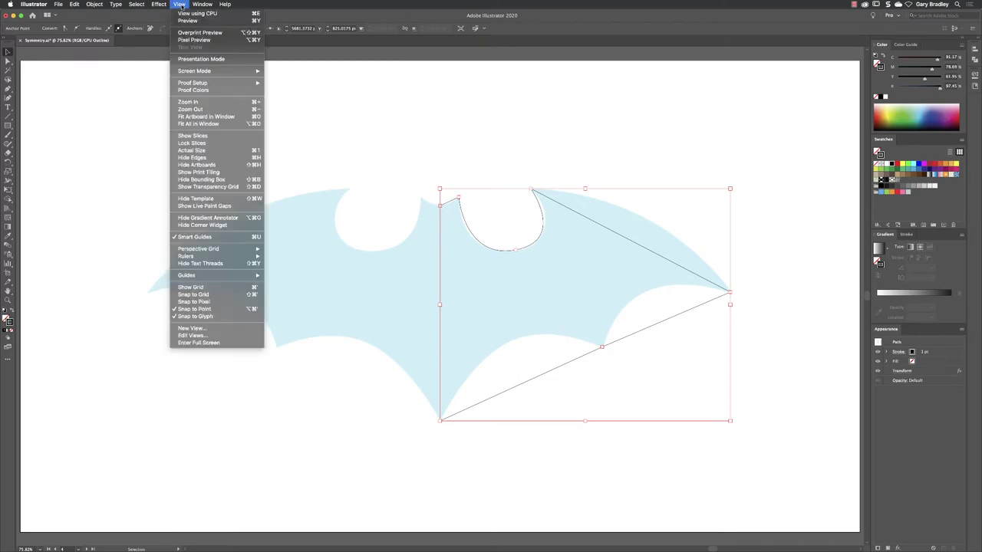
click(188, 21)
Step: Reshape the scallop curve, then bend the wing top, wing lower and bottom edges into curves
key(a)
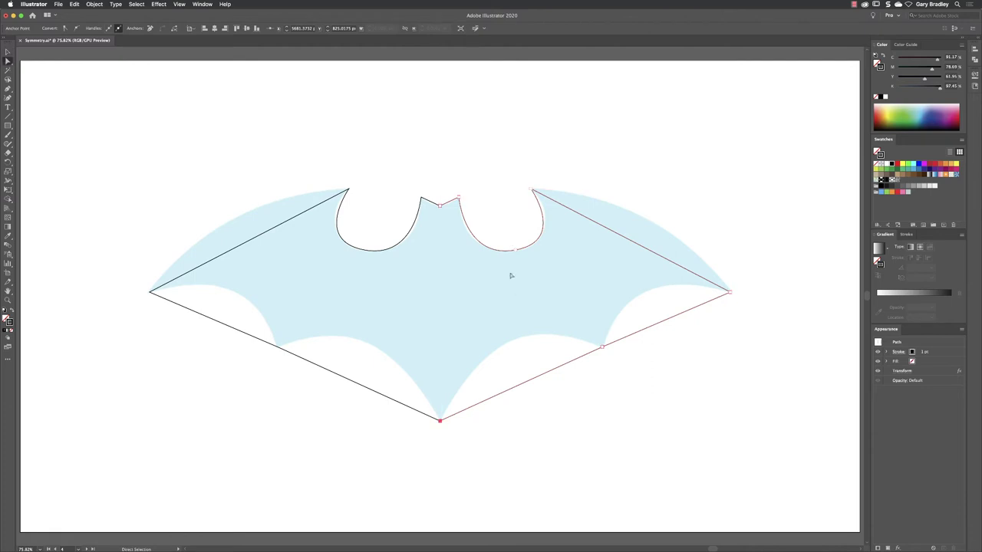
click(515, 250)
drag(570, 243, 574, 238)
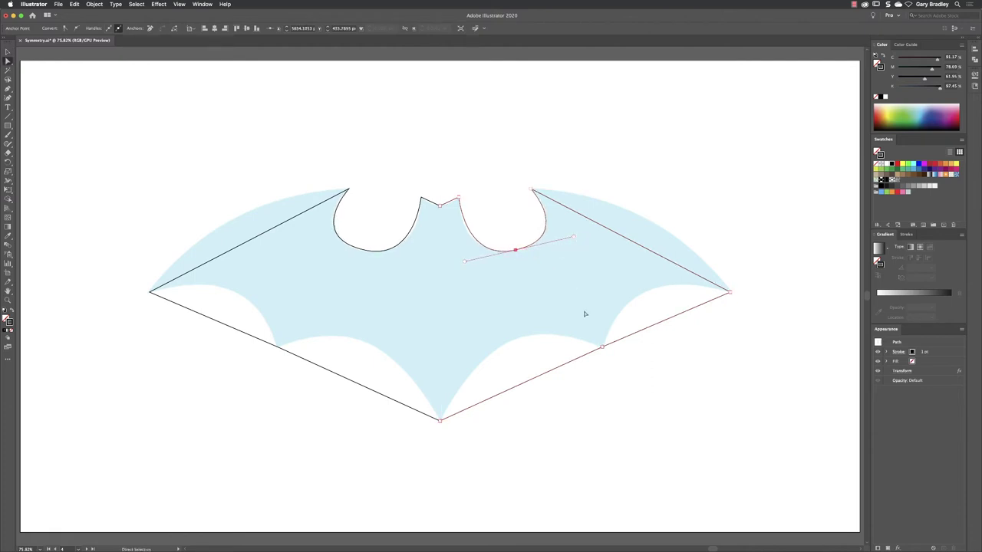
key(shift+c)
drag(629, 241, 639, 219)
drag(666, 320, 650, 294)
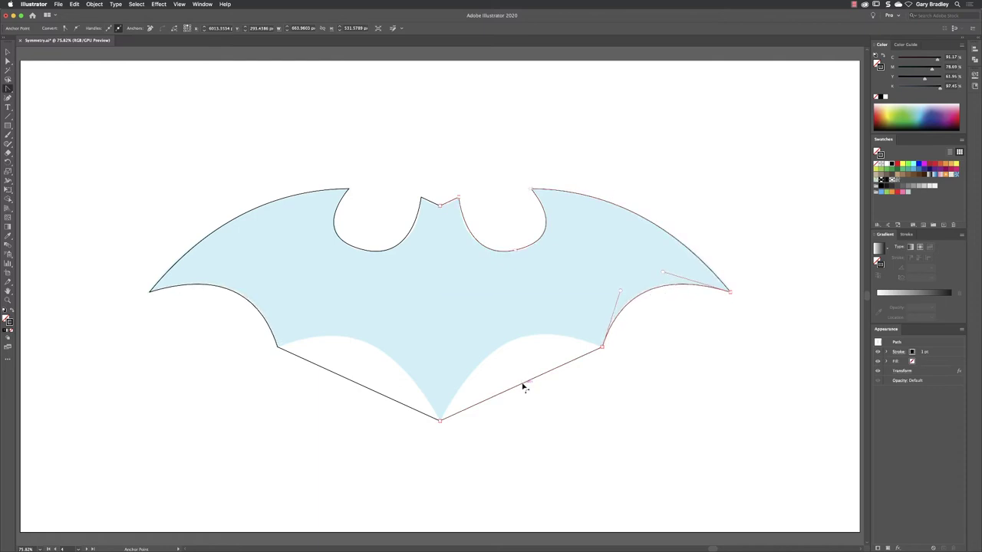
drag(522, 385, 510, 345)
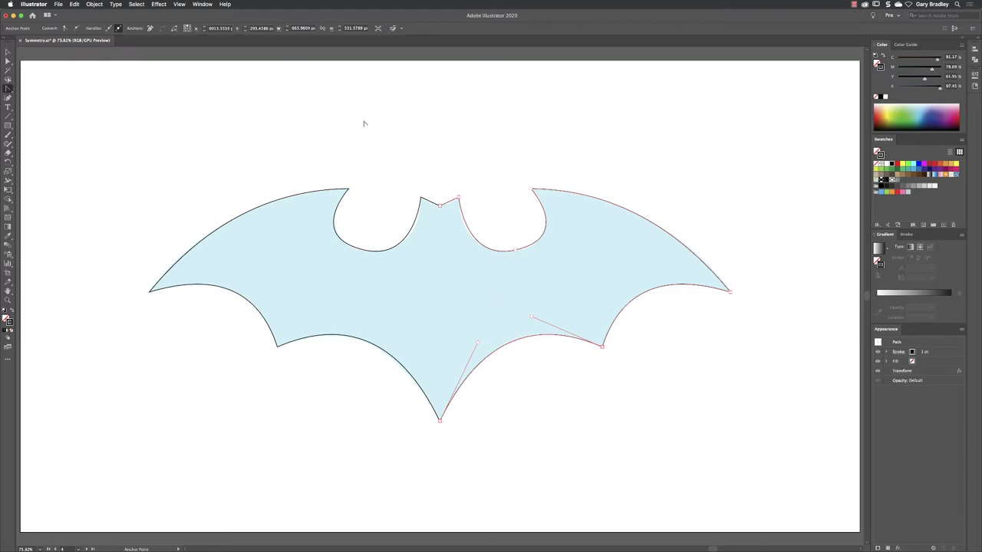
Step: Zoom into the top notch and bend its right segment into a smooth arc
click(445, 201)
drag(442, 204, 527, 313)
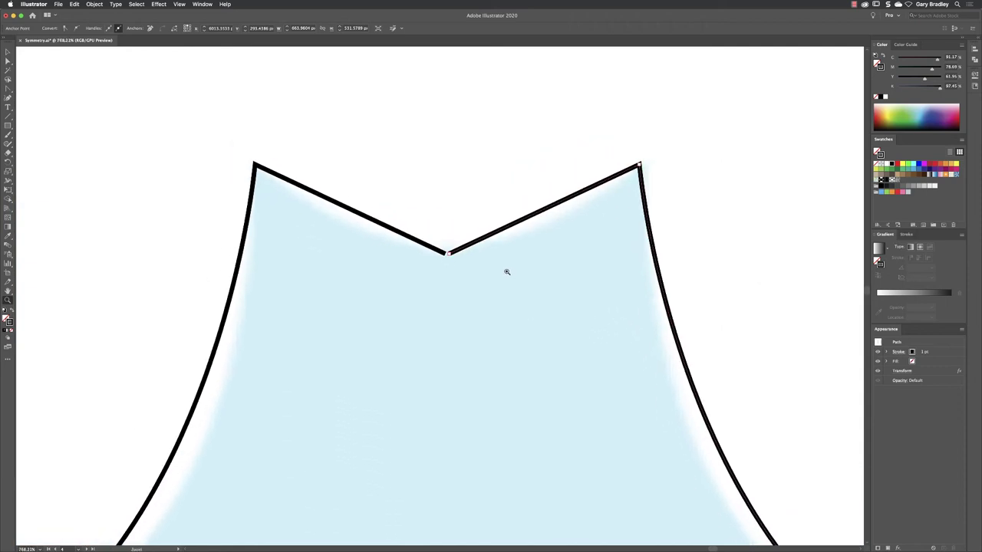
key(plus)
click(542, 217)
drag(542, 217, 554, 233)
key(v)
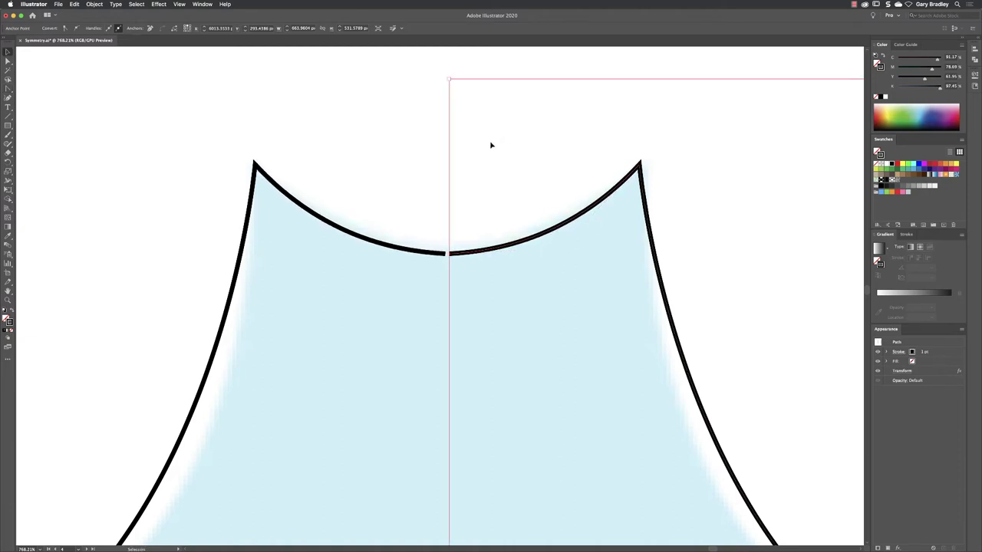
Step: Reselect the right-half path and reopen its Transform effect settings from the Appearance panel
click(467, 227)
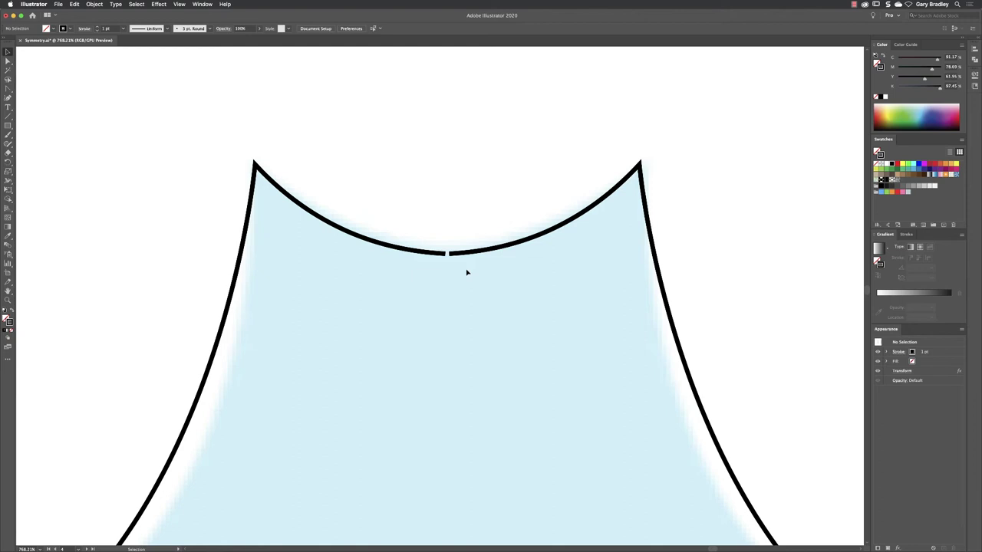
click(467, 254)
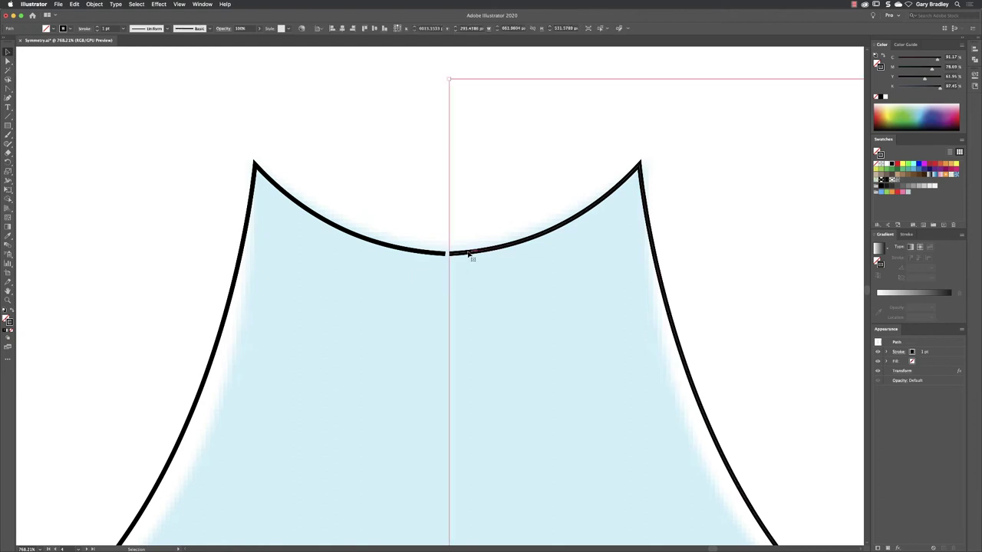
click(908, 373)
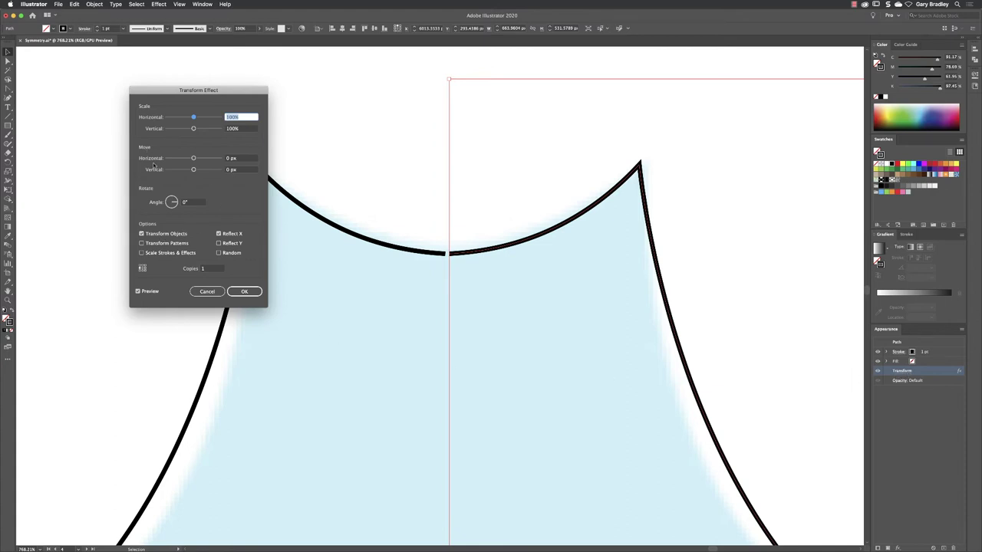
Step: Nudge the Transform effect's horizontal Move offset until both halves meet at the centre
click(244, 159)
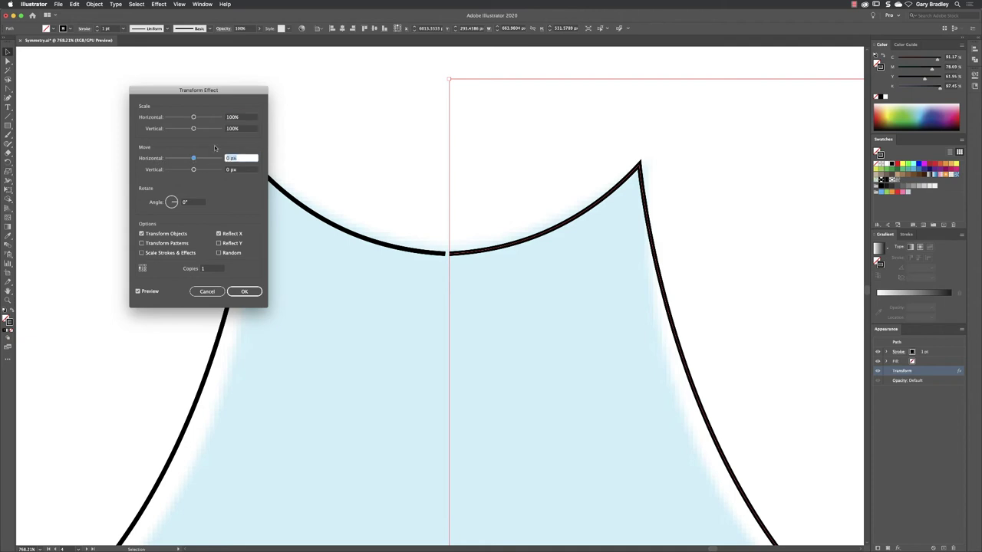
key(Up)
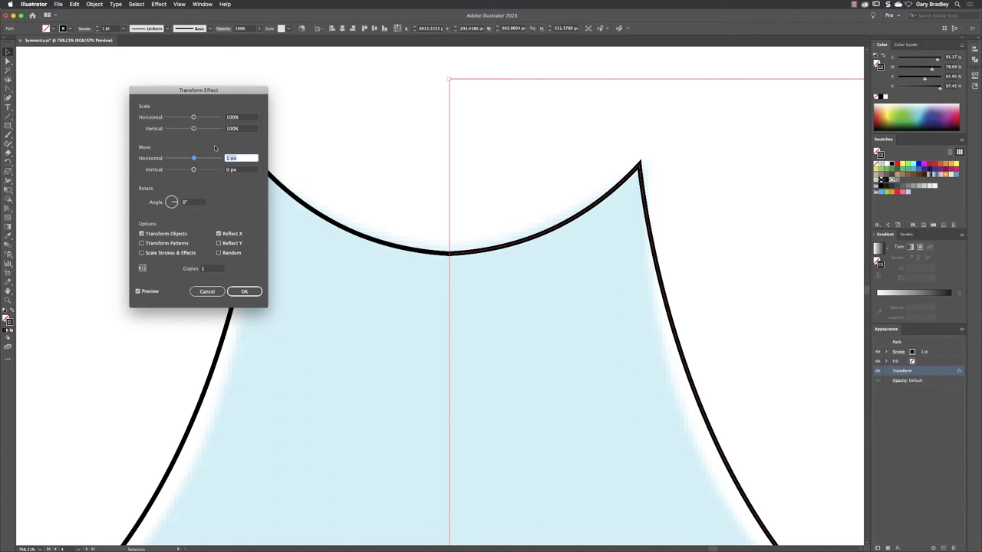
key(Down)
key(Down)
key(Down)
key(Down)
key(Down)
key(Down)
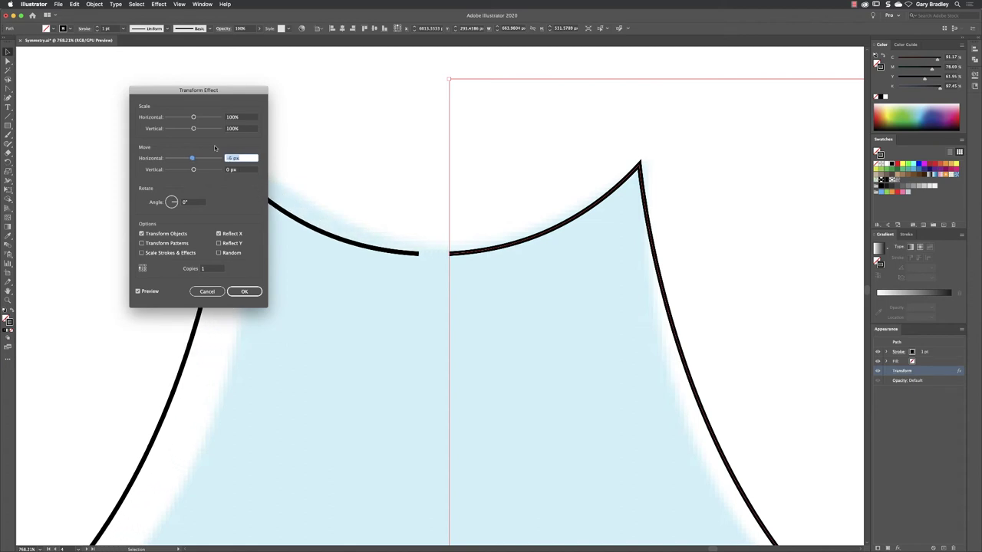
key(Up)
key(Up)
key(Up)
key(Up)
key(Up)
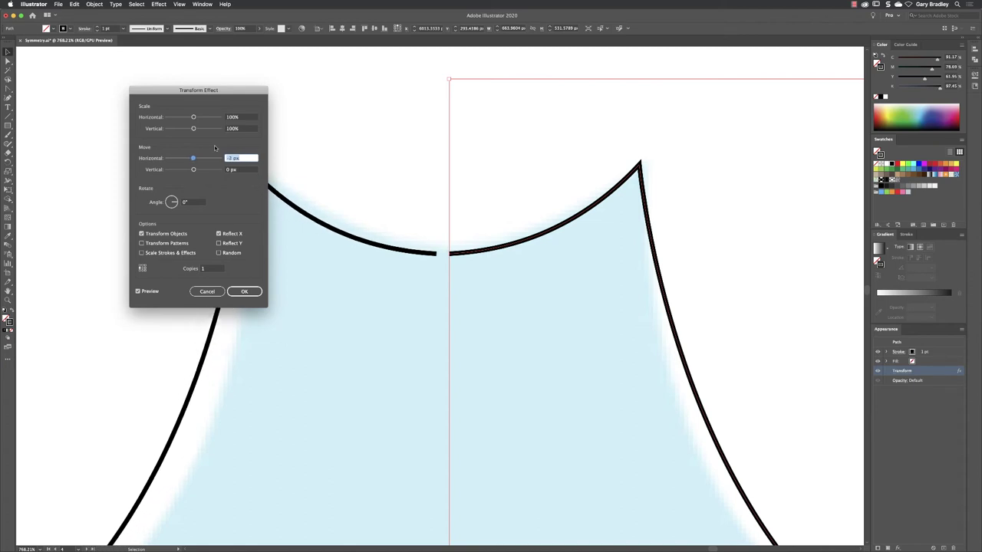
key(Up)
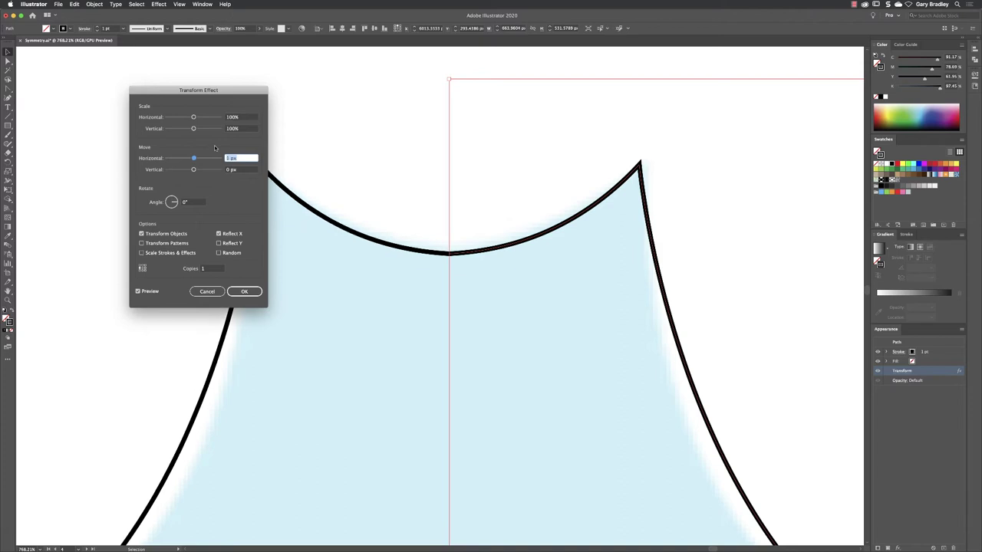
click(251, 293)
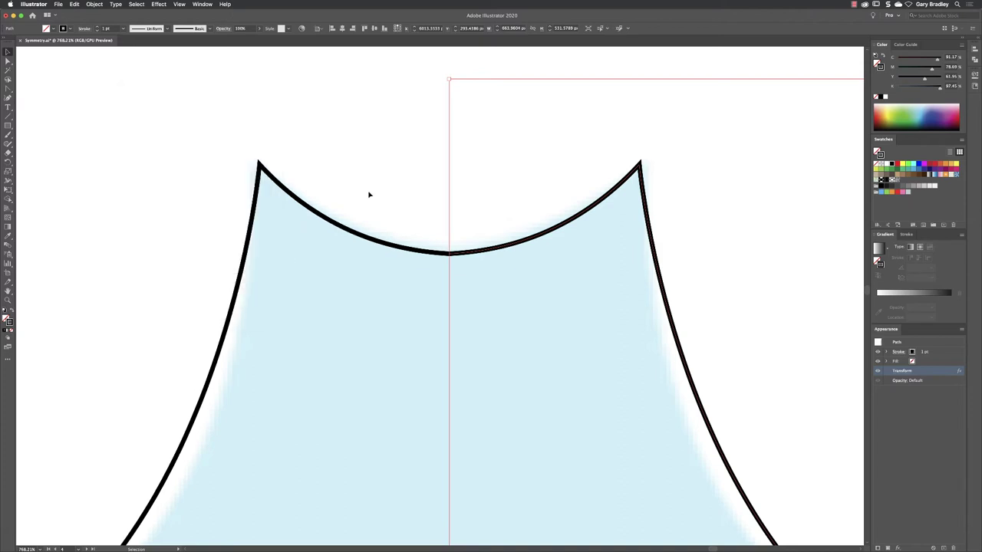
key(super+0)
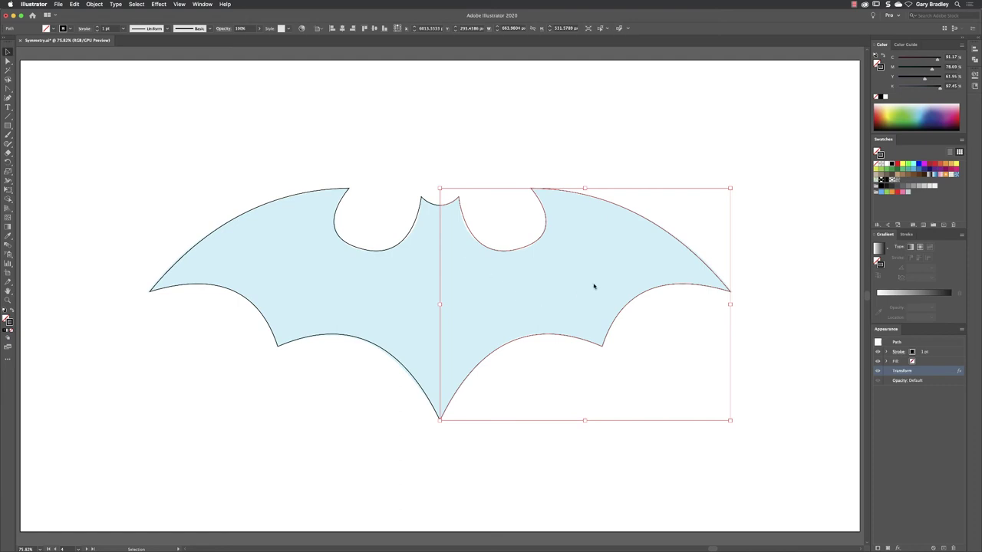
click(910, 186)
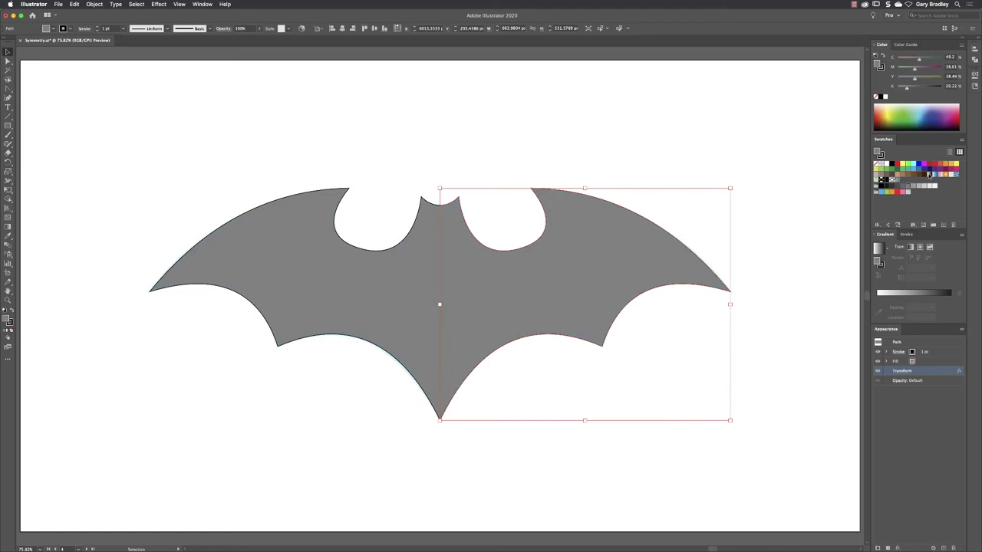
click(929, 175)
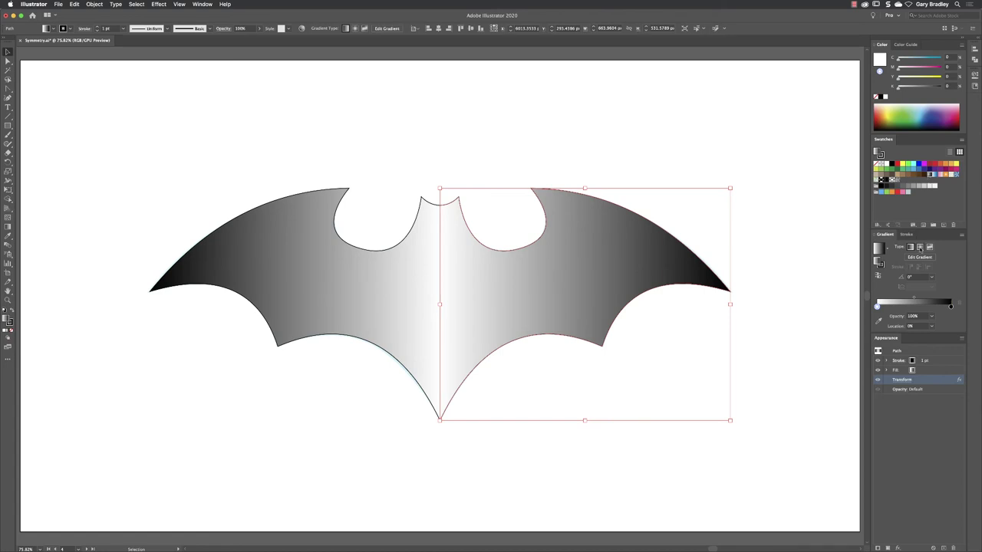
click(921, 248)
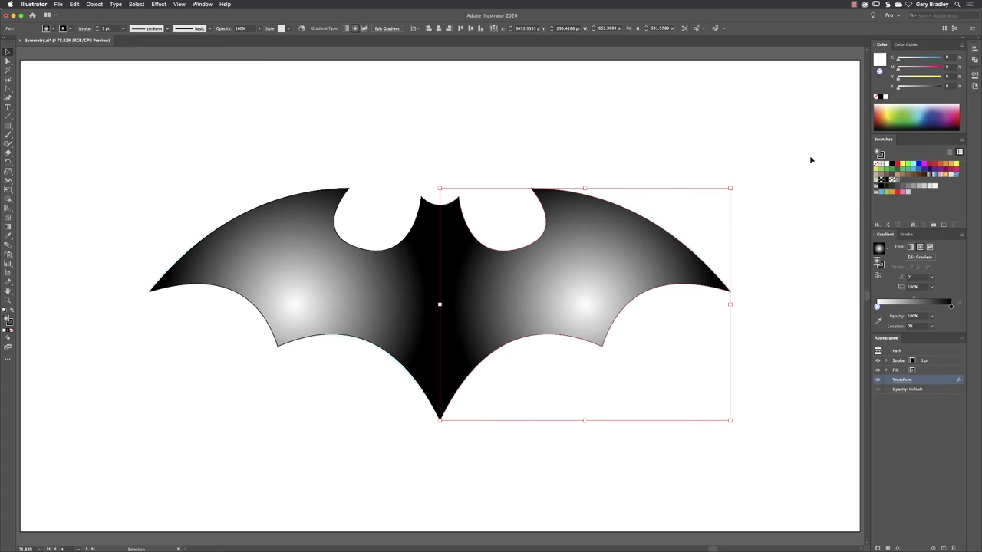
key(slash)
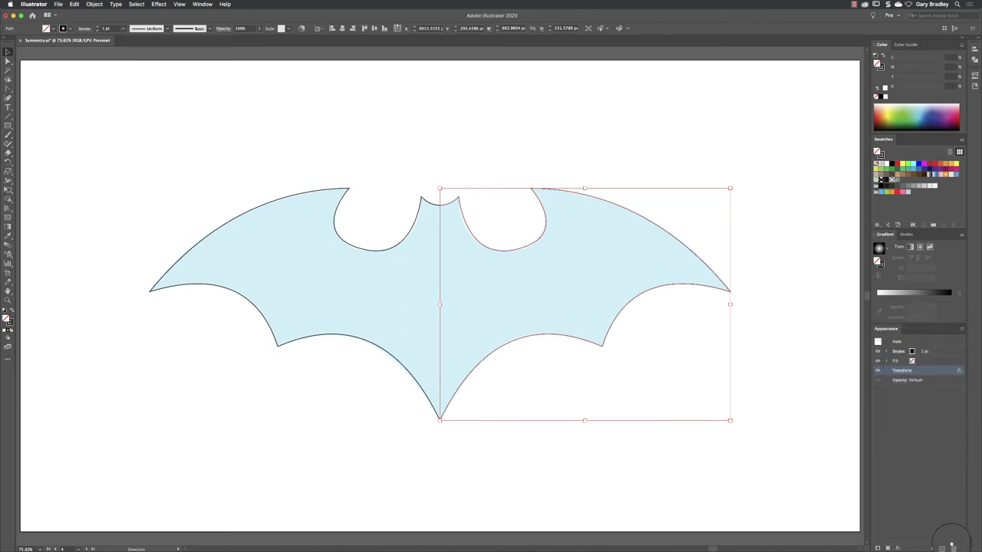
Step: Remove the Transform effect, paste a copy of the half in place, and flip it horizontally
click(952, 548)
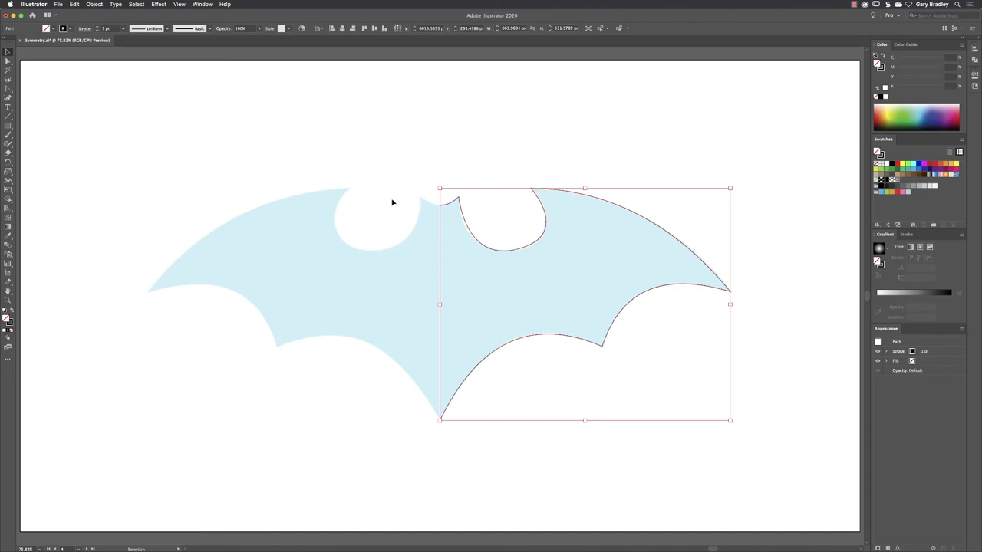
click(75, 5)
click(80, 40)
click(75, 5)
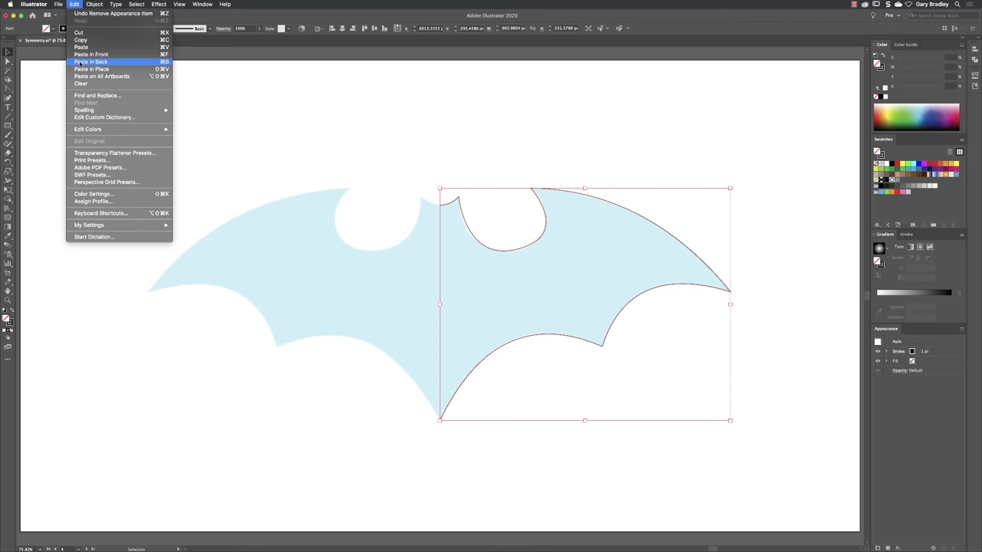
click(91, 69)
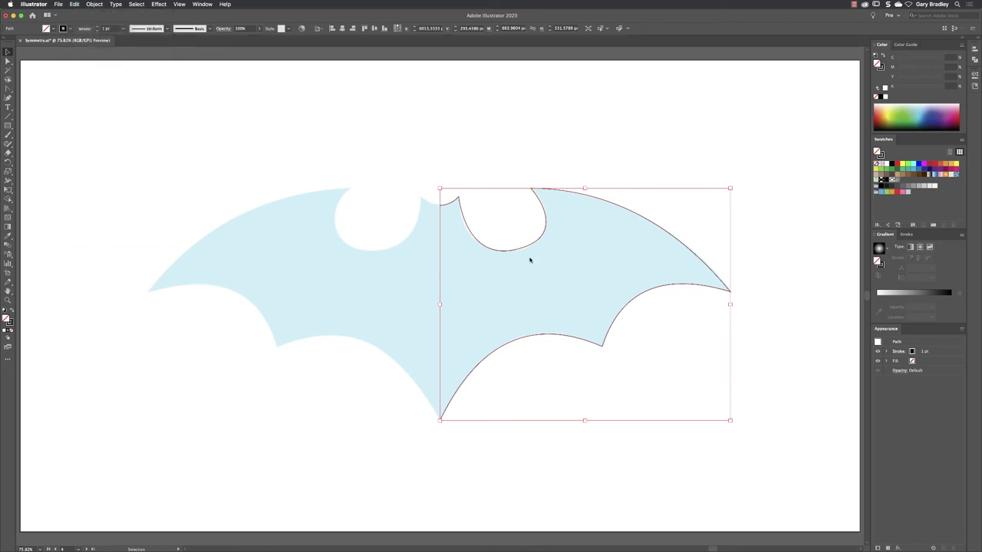
click(974, 75)
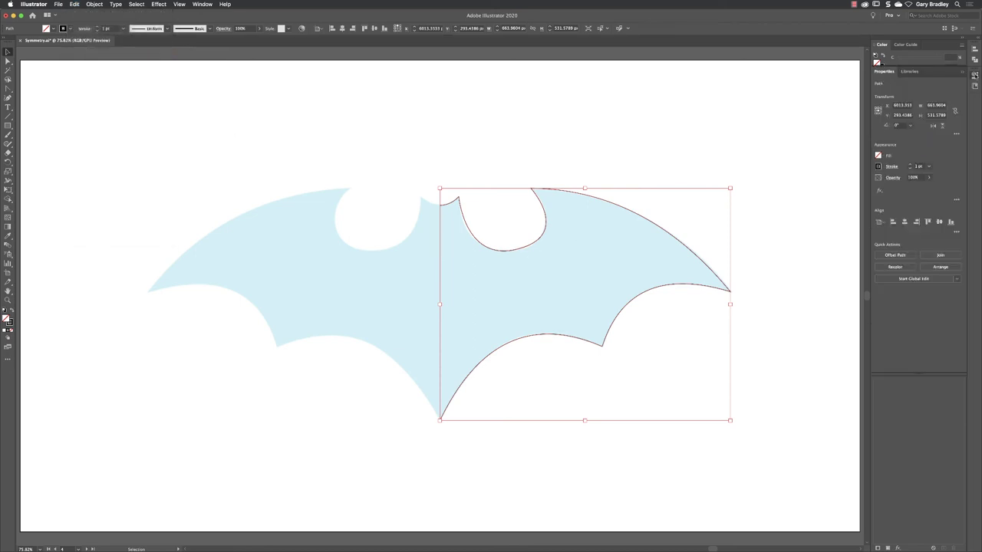
click(933, 126)
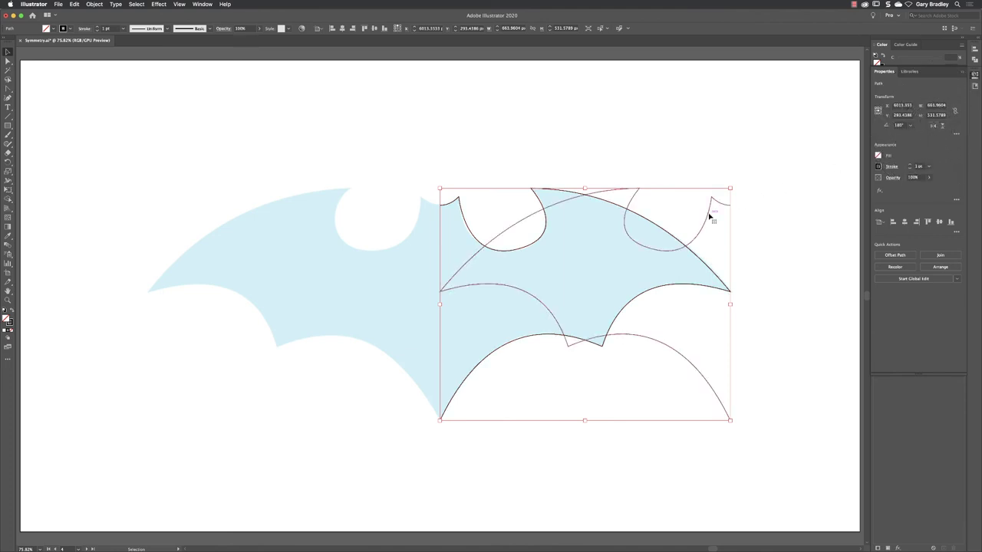
Step: Move the flipped copy flush against the right half's left side and select both halves
drag(709, 216, 415, 215)
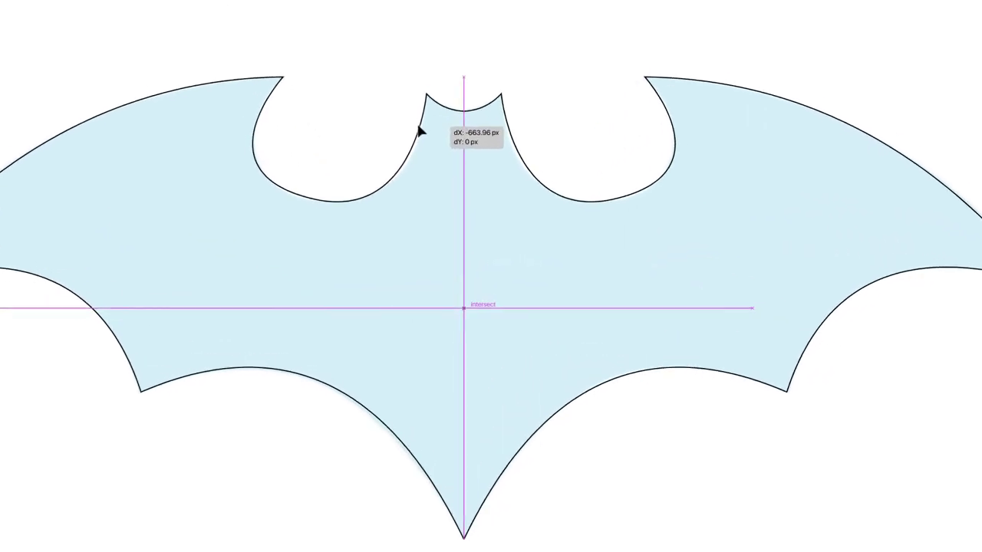
drag(420, 132, 420, 131)
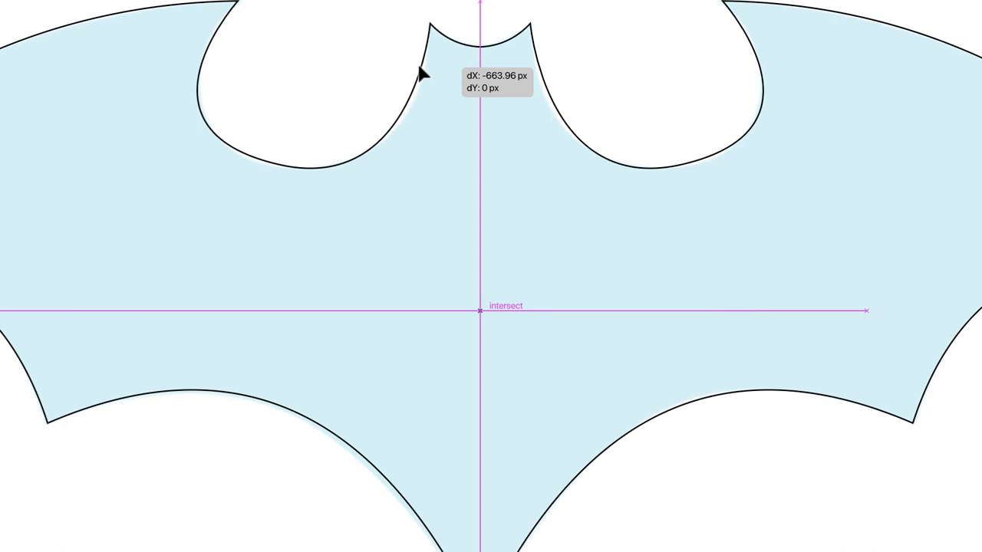
drag(421, 73, 421, 73)
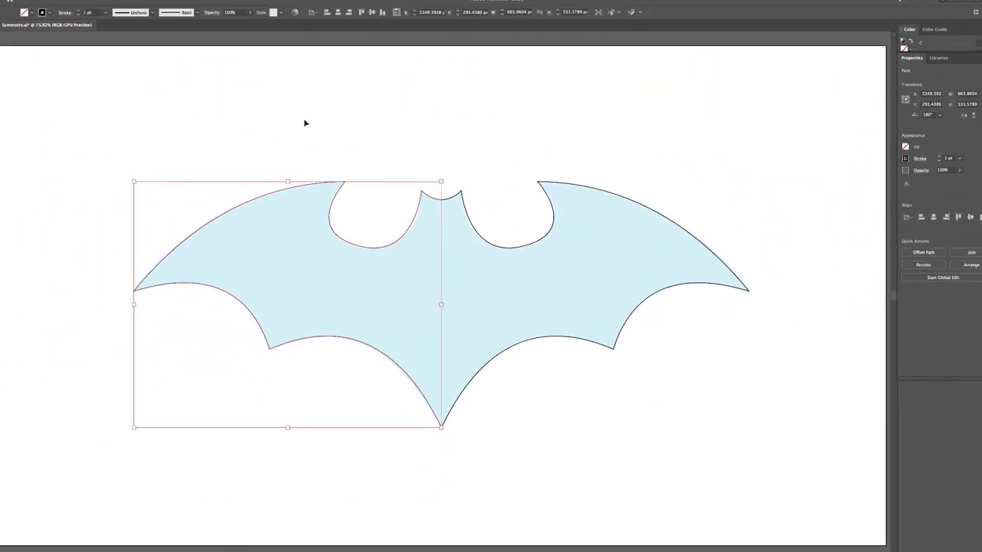
shift+click(564, 285)
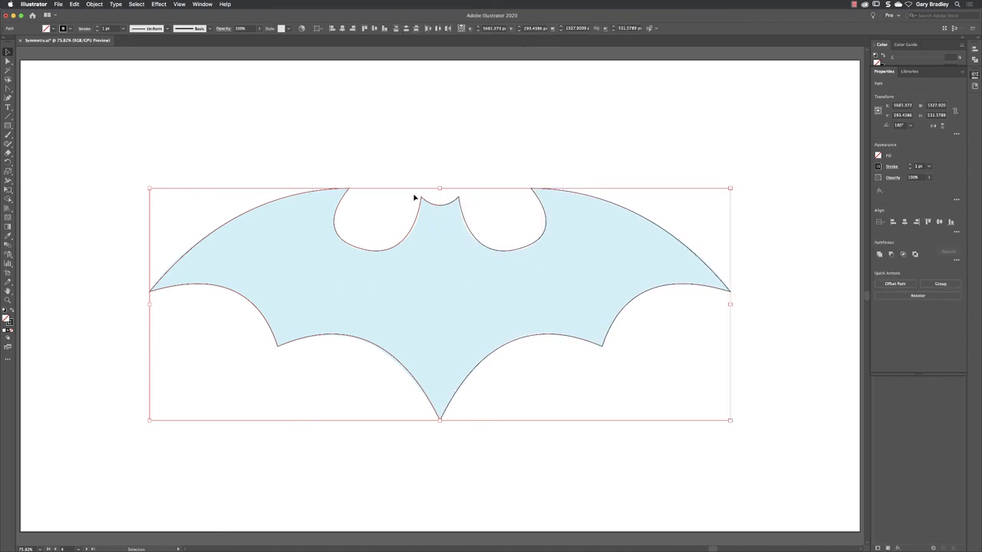
Step: Merge both selected halves into one path with Object > Path > Join
click(94, 4)
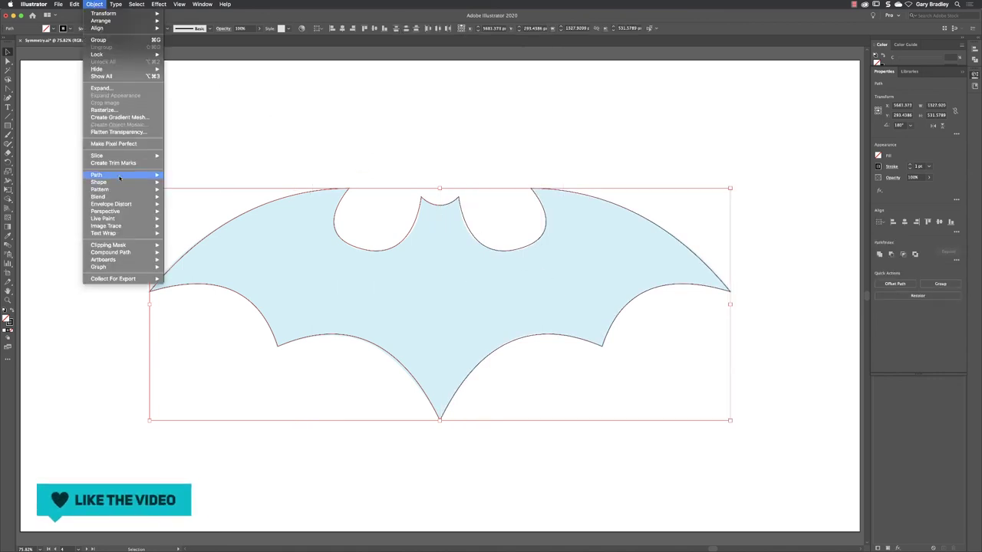
mouse_move(119, 177)
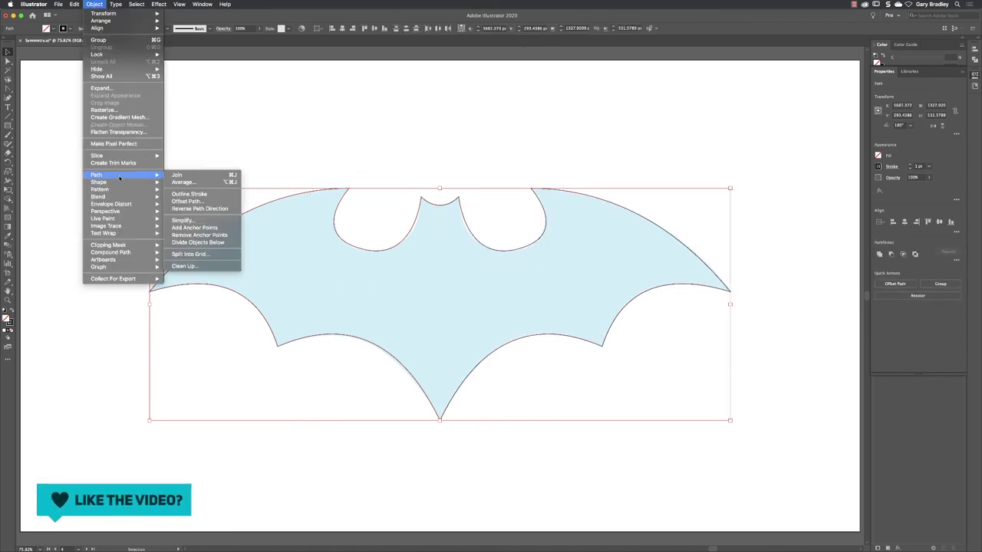
click(198, 178)
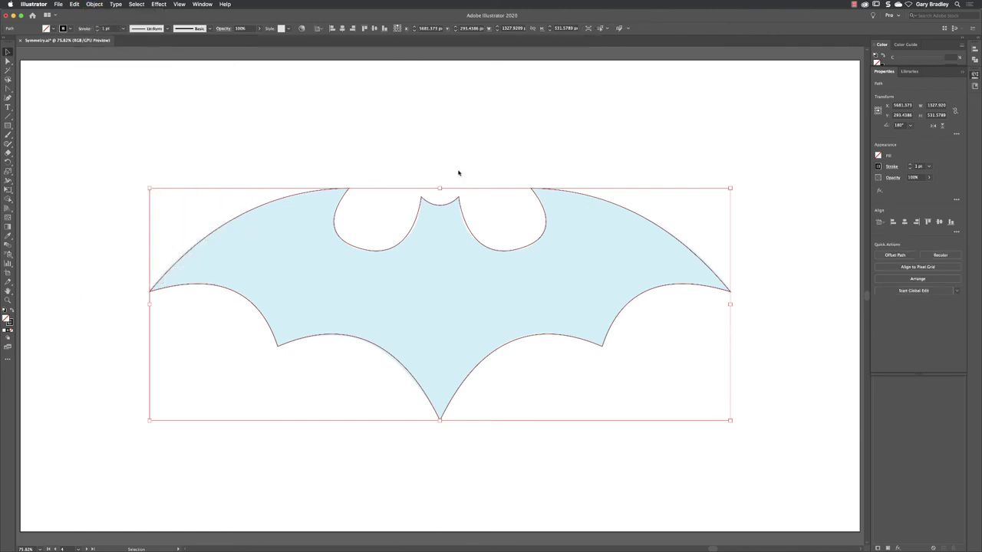
Step: Apply the white-to-black radial gradient swatch to the bat from the Gradient panel
click(975, 76)
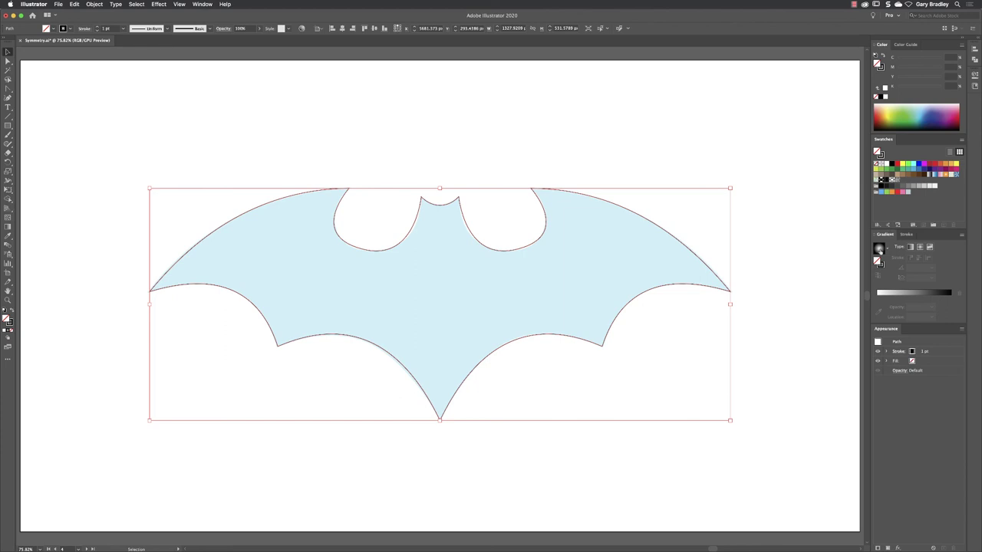
click(879, 249)
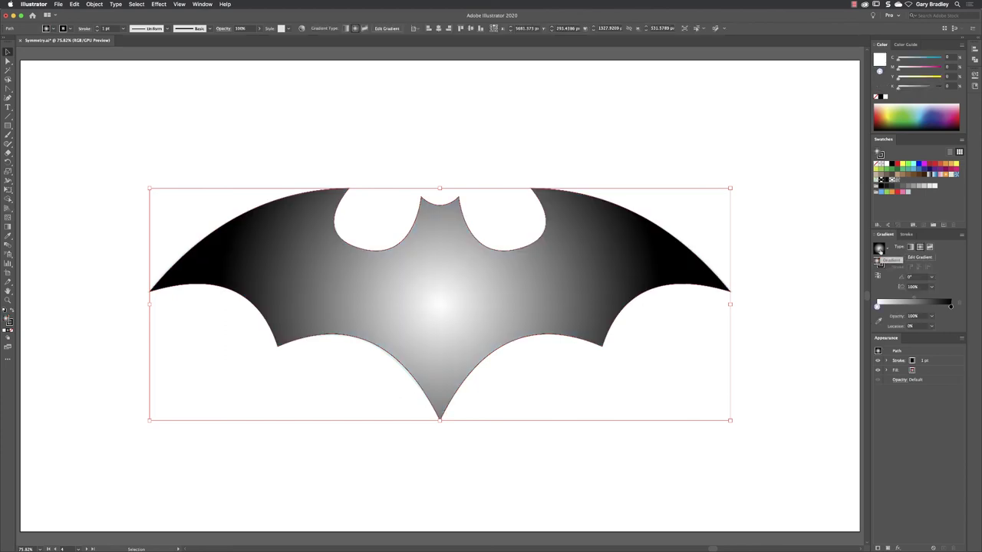